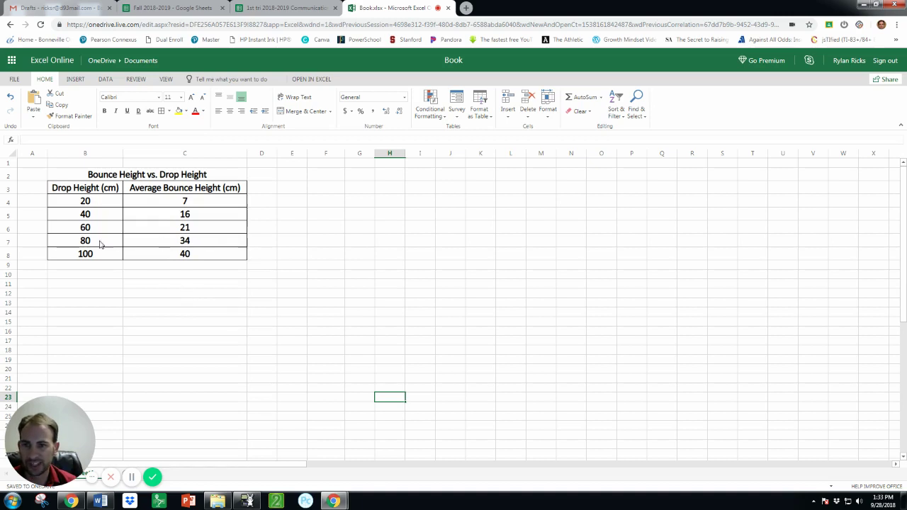
Insert a Scatter with Straight Lines and Markers chart from the table range B2:C8.
left_click(131, 176)
left_click_drag(131, 177, 127, 255)
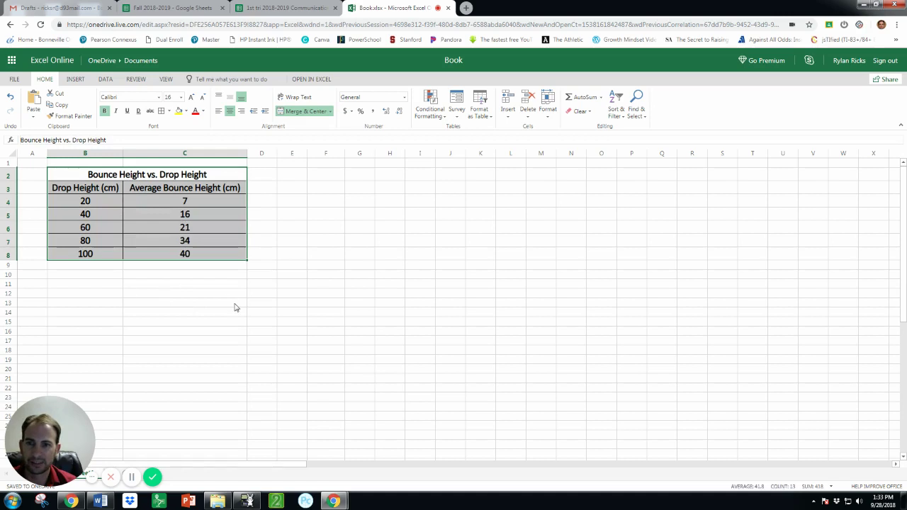
left_click(77, 80)
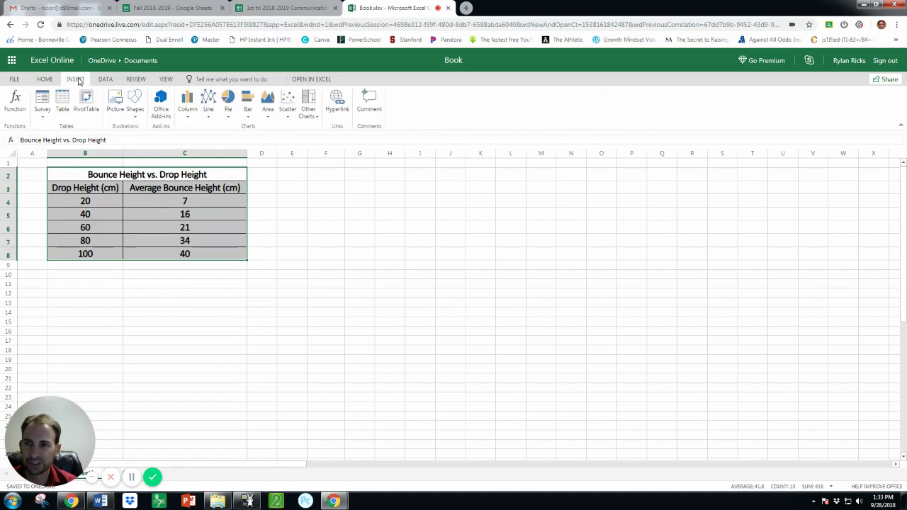
left_click(288, 114)
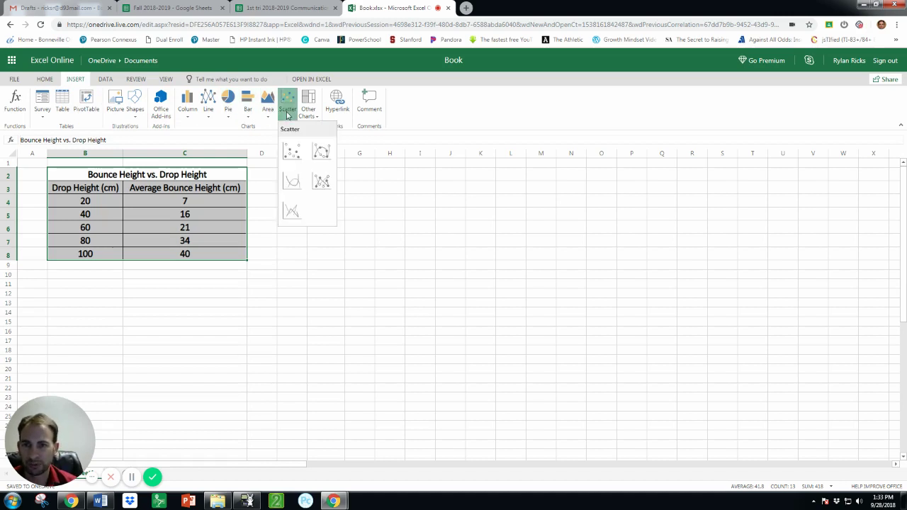
left_click(322, 182)
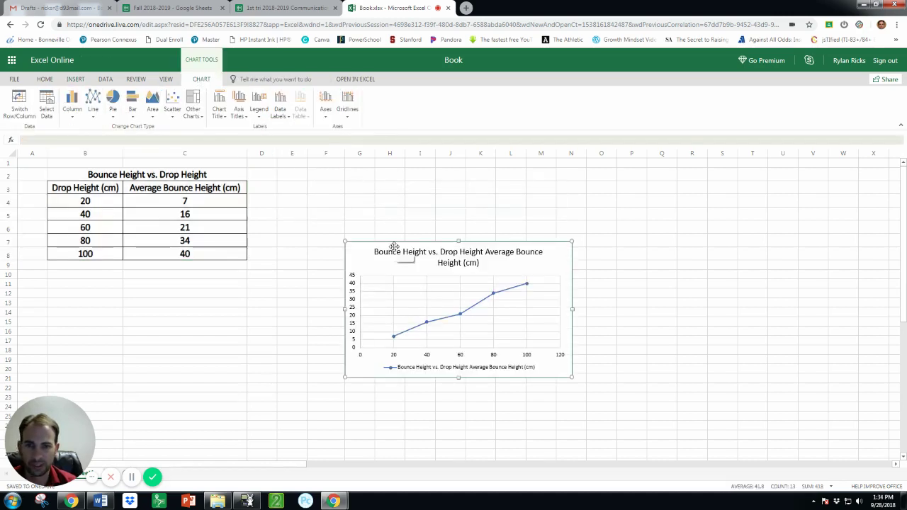
Move the chart up beside the data table and enlarge it across roughly columns E to P.
left_click_drag(394, 246, 328, 183)
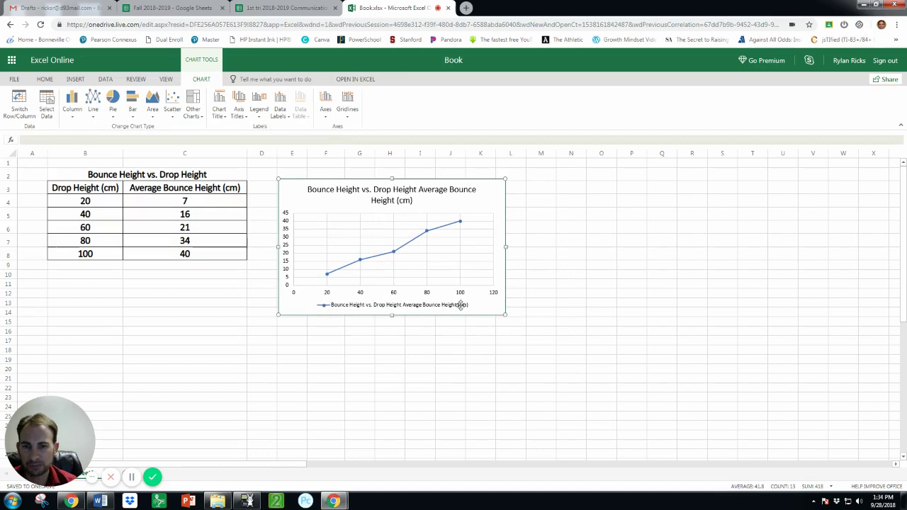
left_click_drag(504, 314, 642, 394)
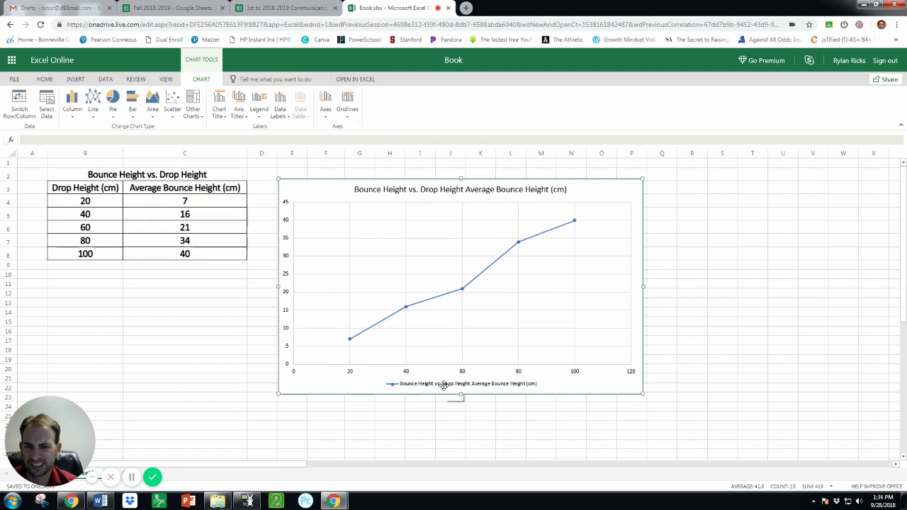
Remove the legend and add the title 'Drop Height (cm)' below the horizontal axis.
left_click(259, 105)
left_click(278, 131)
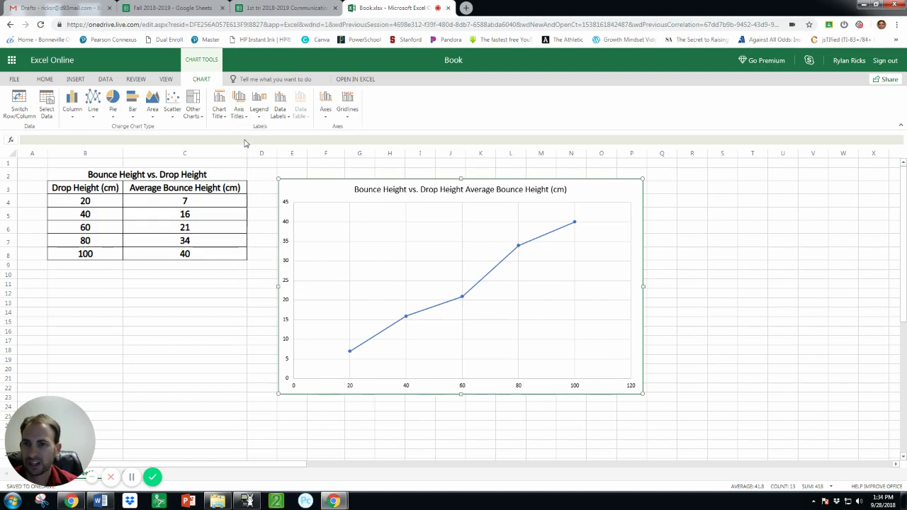
left_click(246, 117)
mouse_move(248, 131)
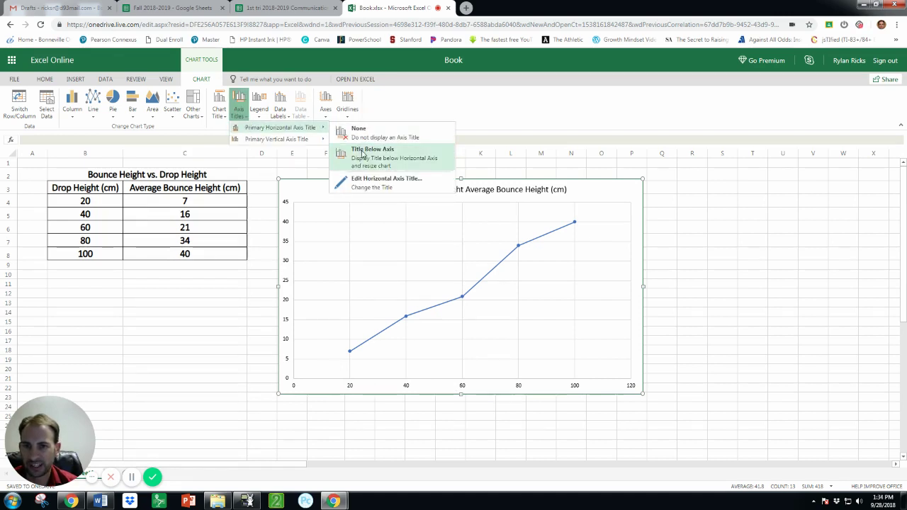
left_click(361, 152)
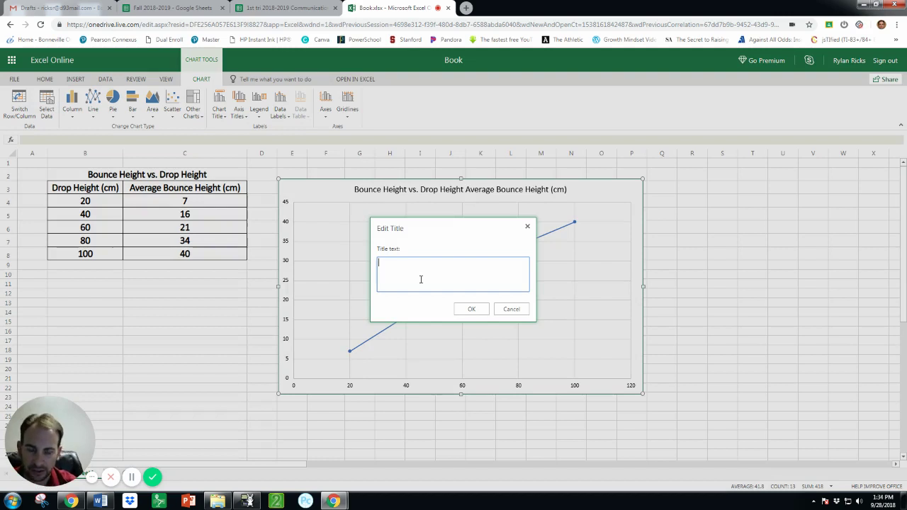
type("Drop ")
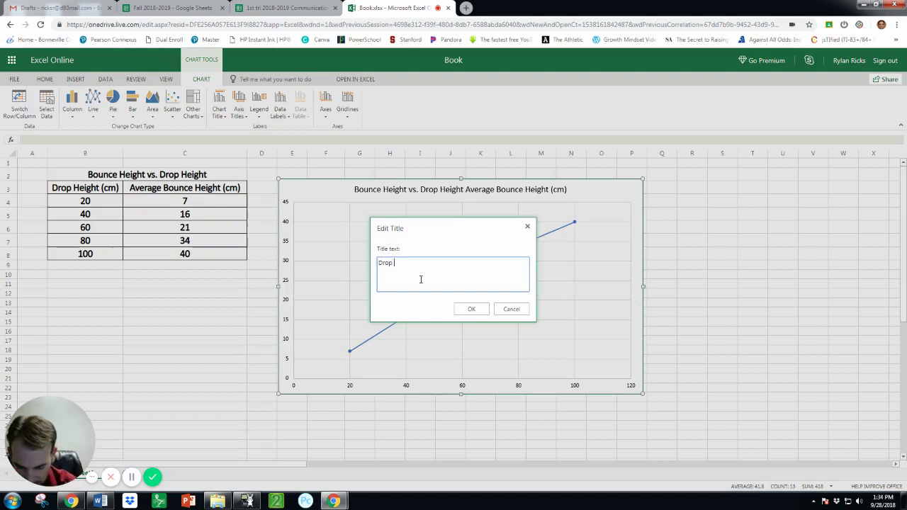
type("Height (")
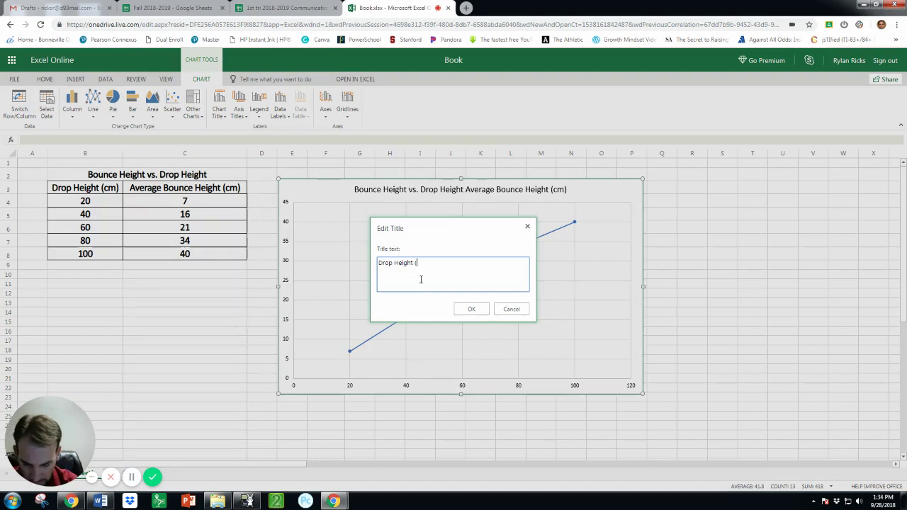
type("cm)")
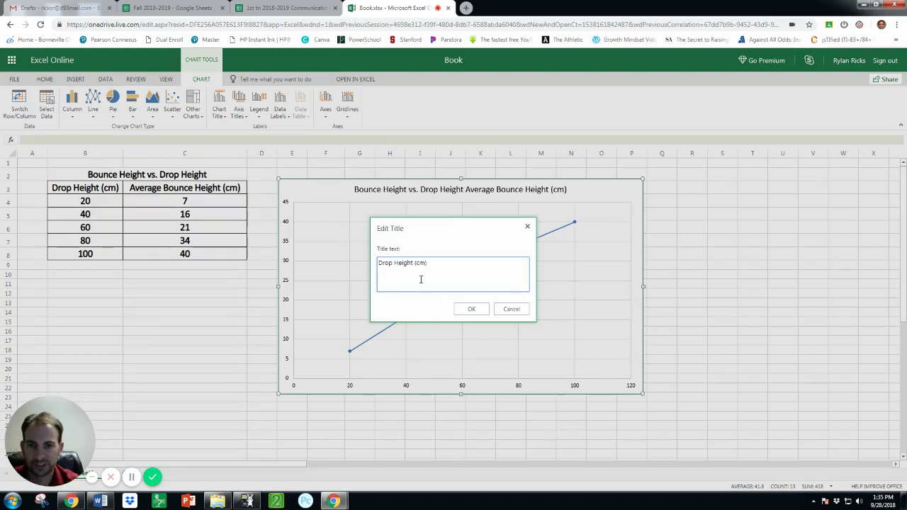
left_click(471, 309)
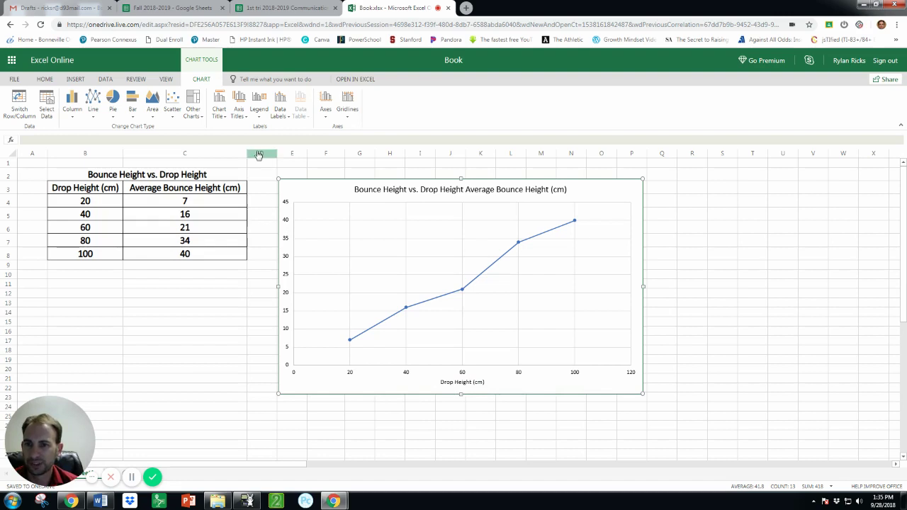
Add a horizontal-text vertical axis title 'Average Bounce Height (cm)', correcting its capitalization.
left_click(243, 114)
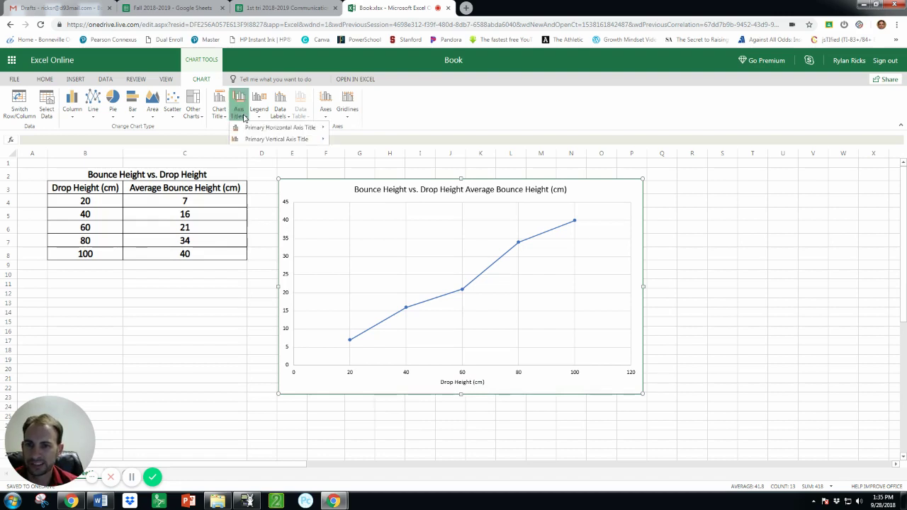
mouse_move(248, 140)
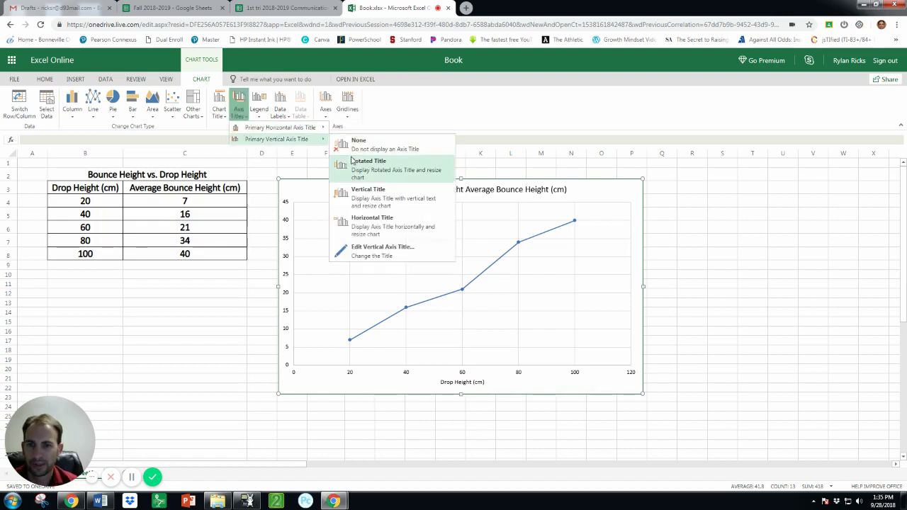
left_click(354, 222)
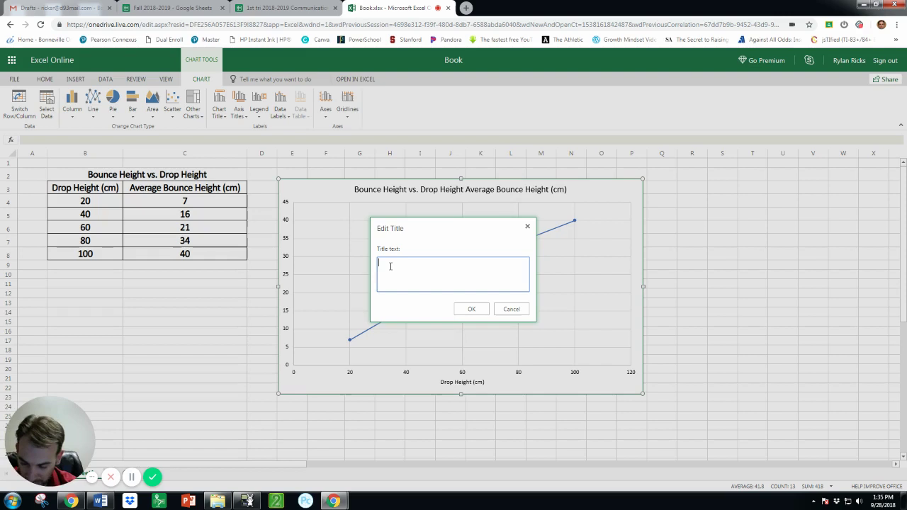
type("AveraGE b")
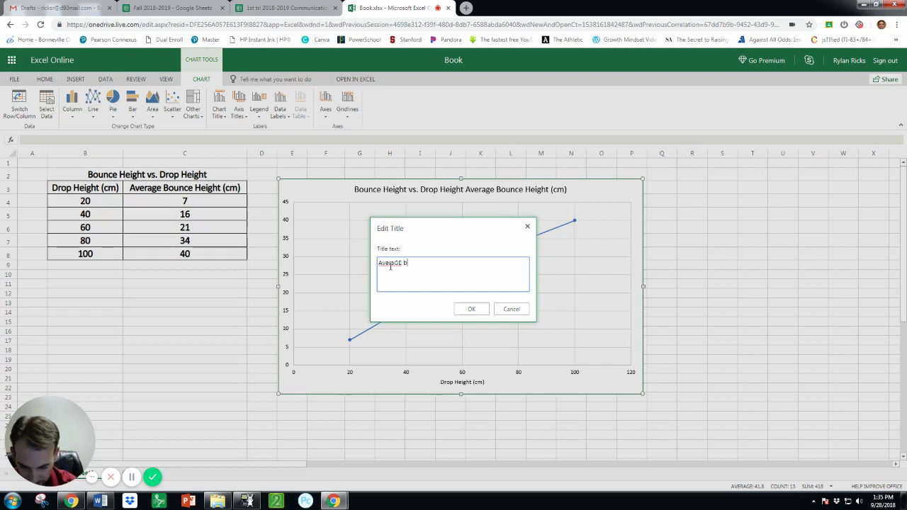
type("OUNCE hE")
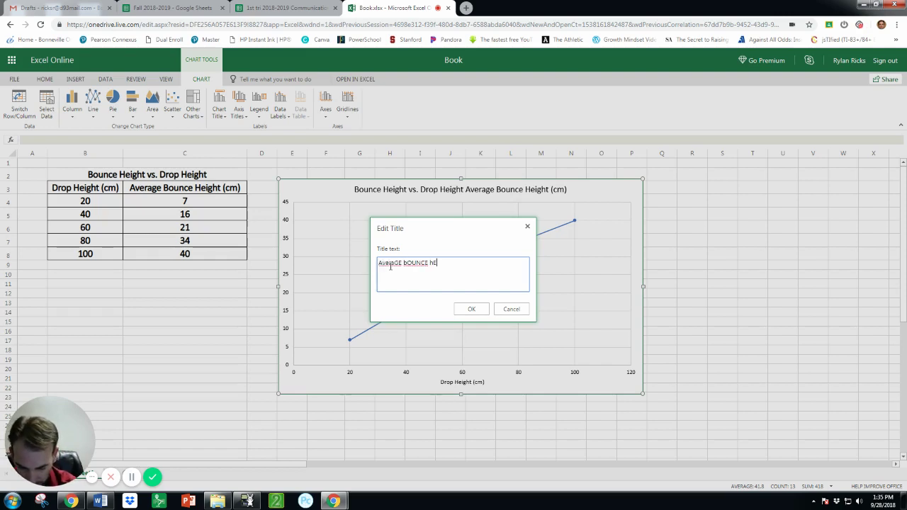
type("IGHT (CM")
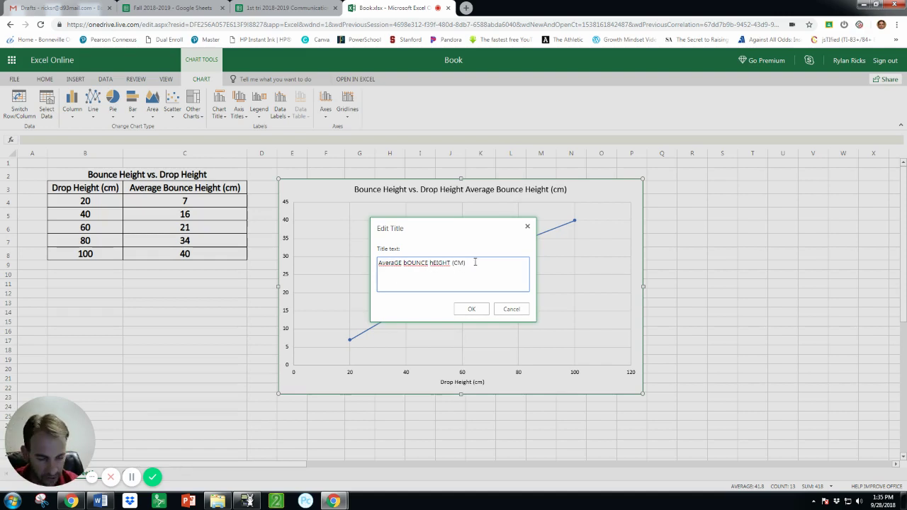
left_click_drag(475, 262, 379, 262)
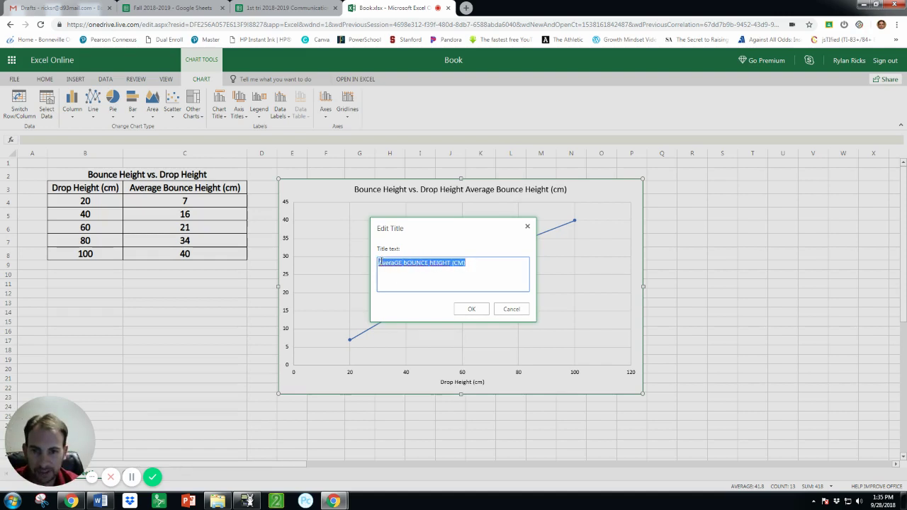
type("Average")
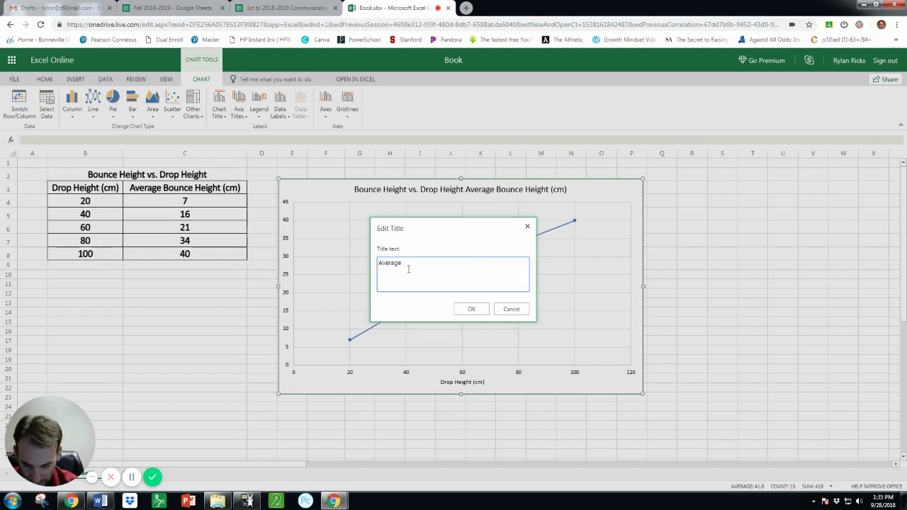
type(" Bounce He")
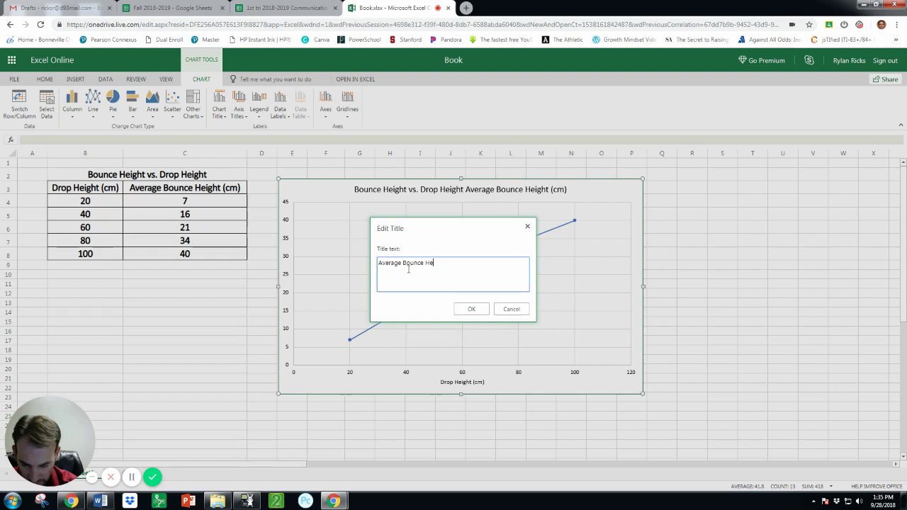
type("ight (")
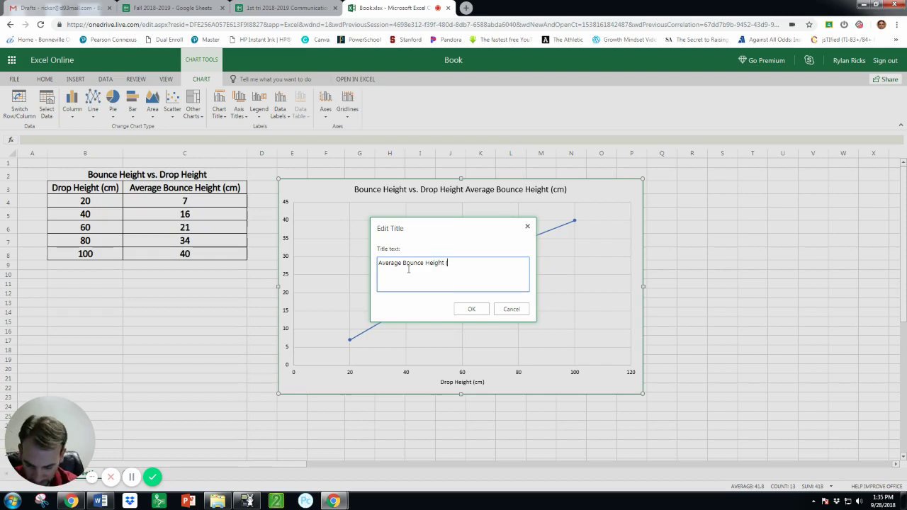
type("cm)")
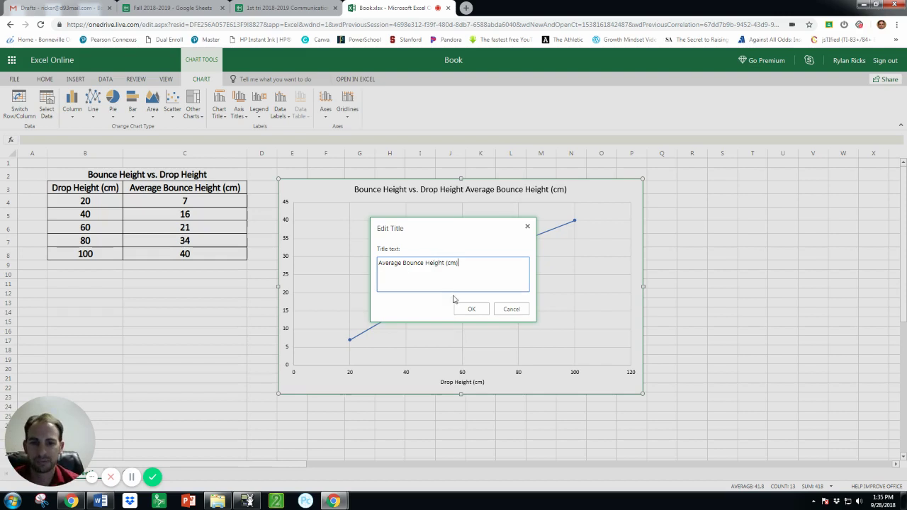
left_click(471, 309)
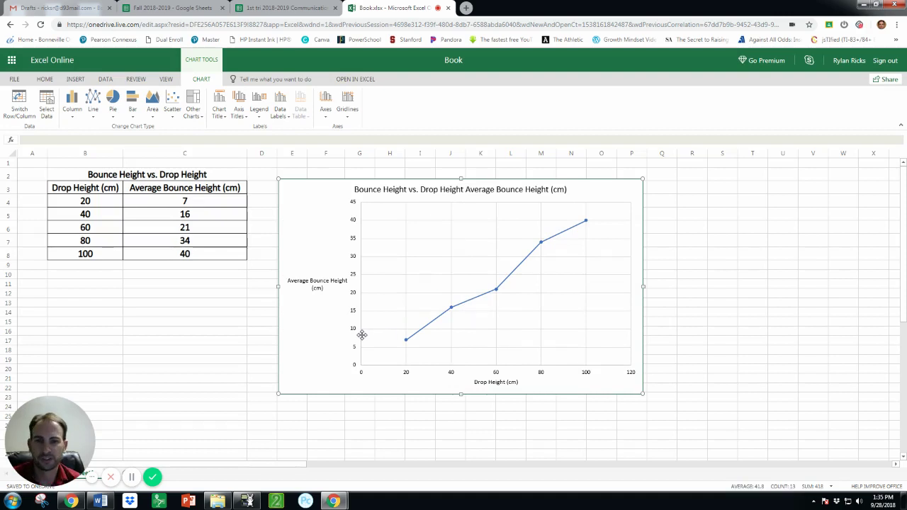
left_click(684, 303)
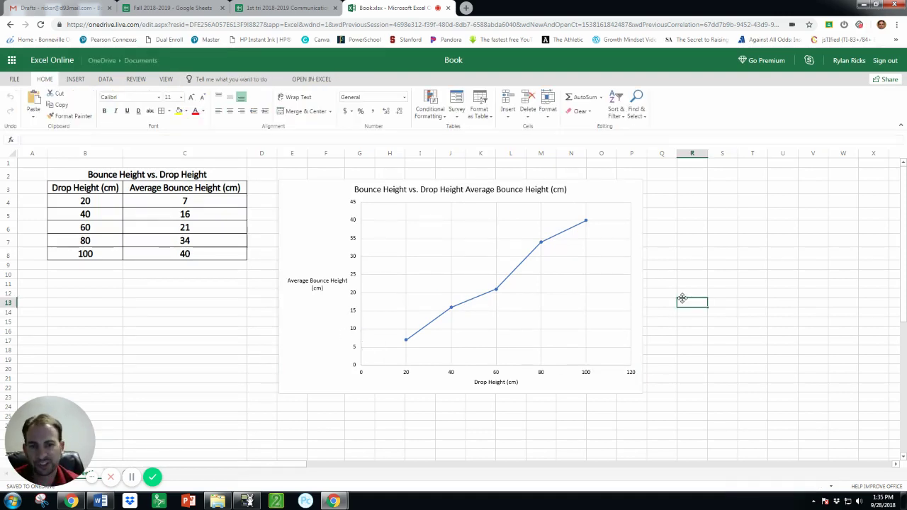
left_click(319, 230)
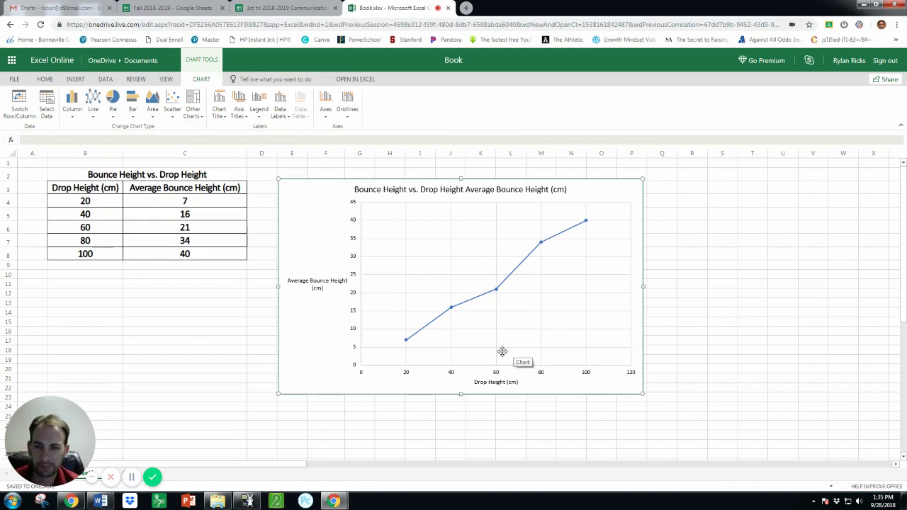
left_click(562, 411)
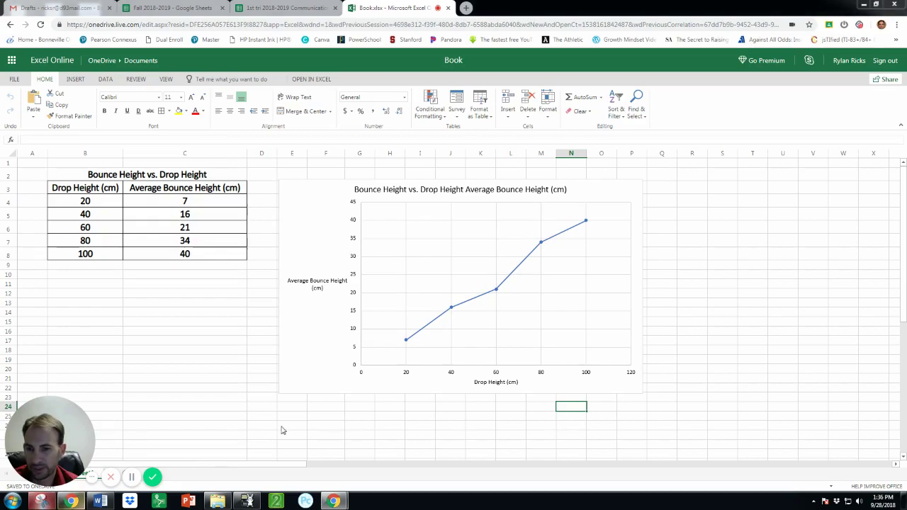
key("ctrl+alt+s")
left_click_drag(274, 173, 658, 398)
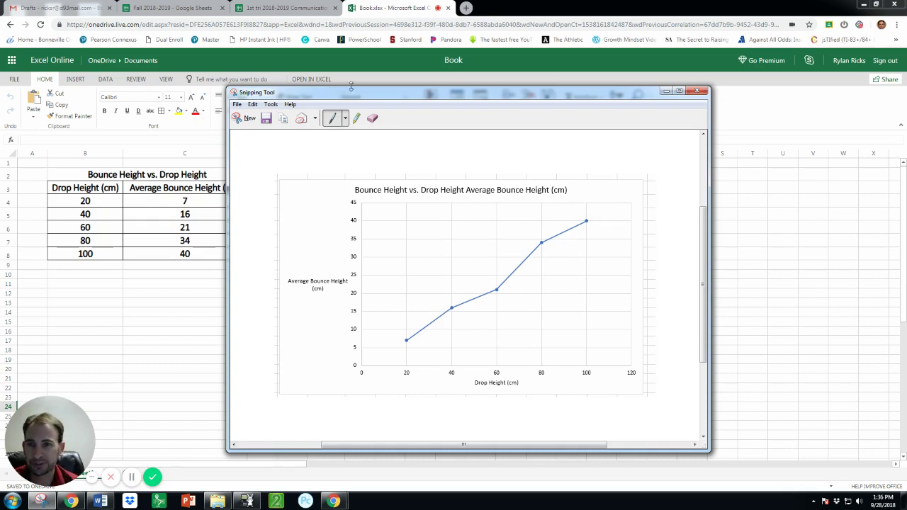
left_click(700, 92)
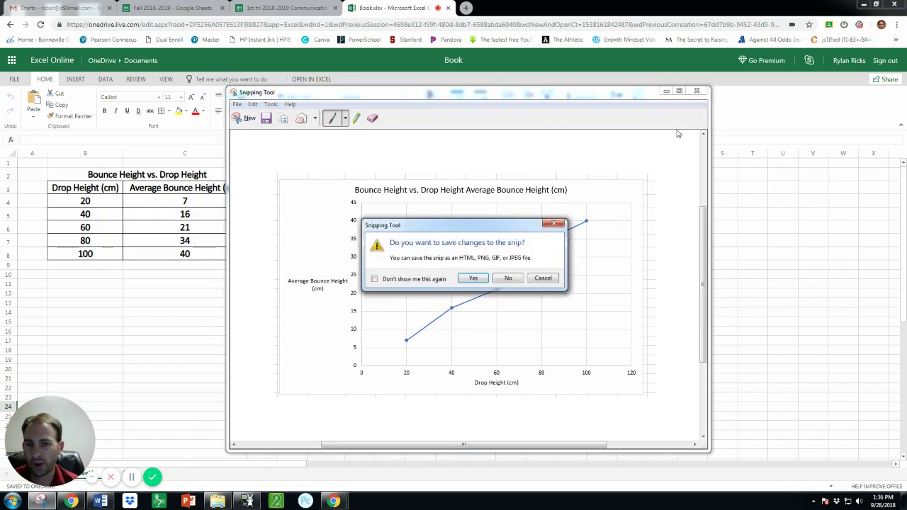
left_click(513, 277)
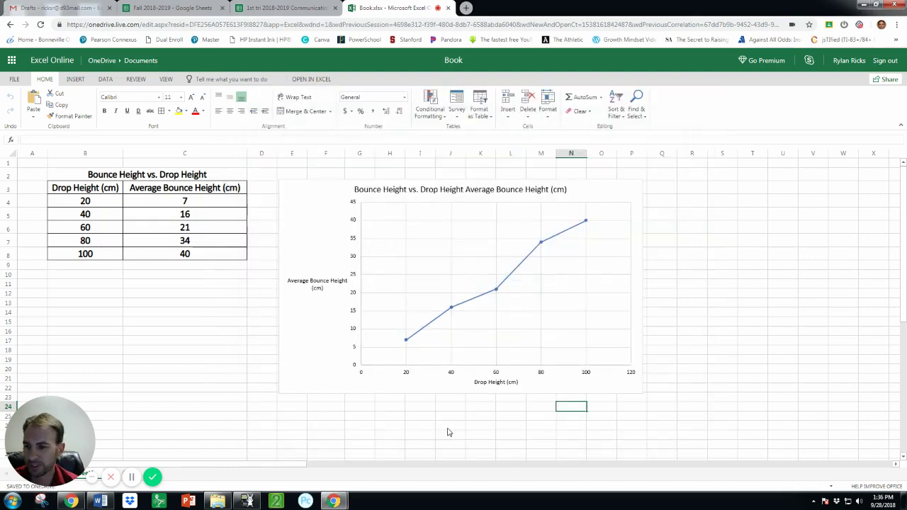